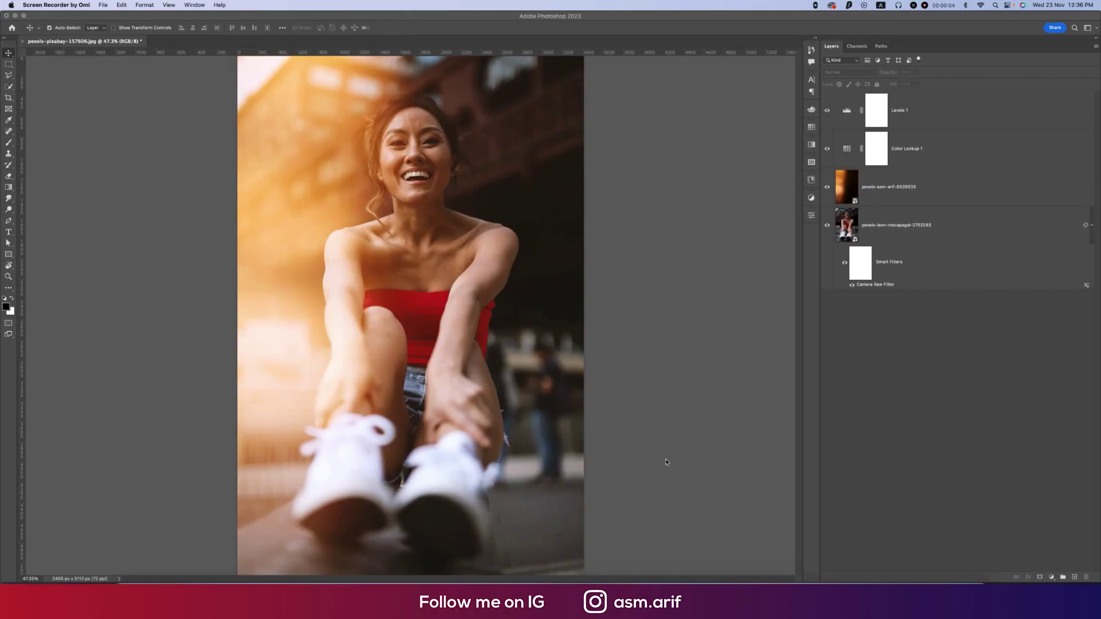
# Toggle the light-leak, Color Lookup and Levels layers off and on to compare the finished grade.
pyautogui.click(828, 187)
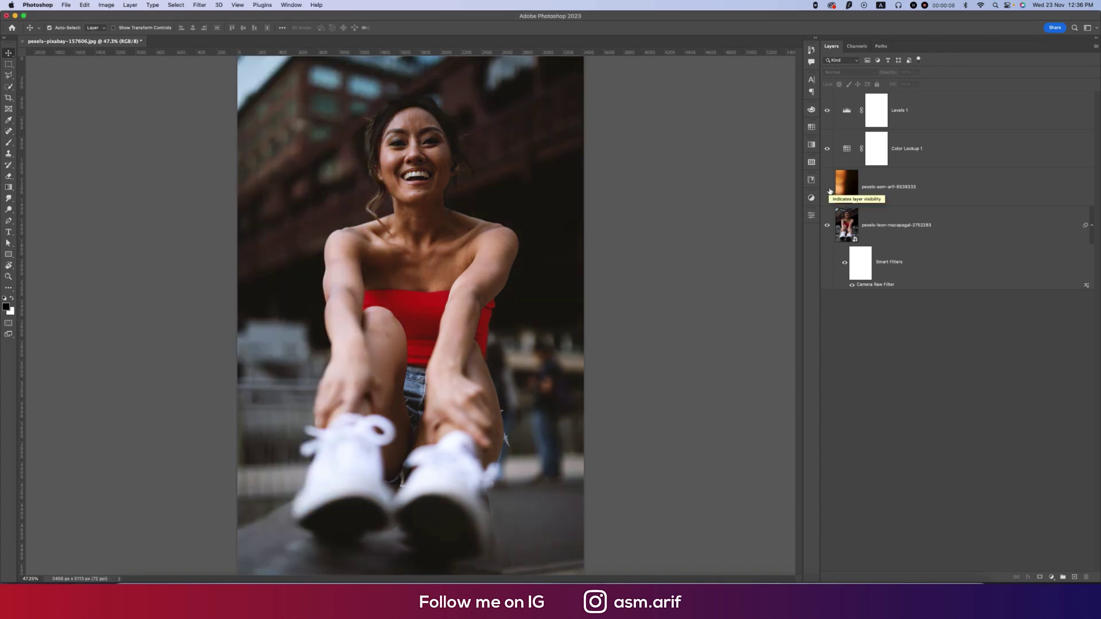
pyautogui.click(828, 187)
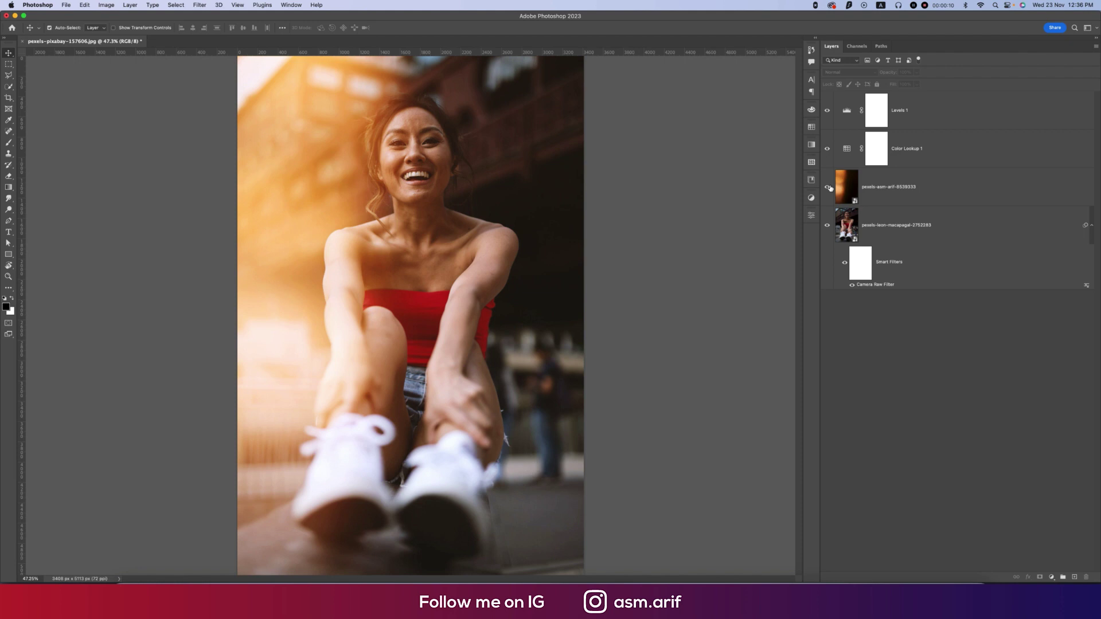
pyautogui.click(828, 150)
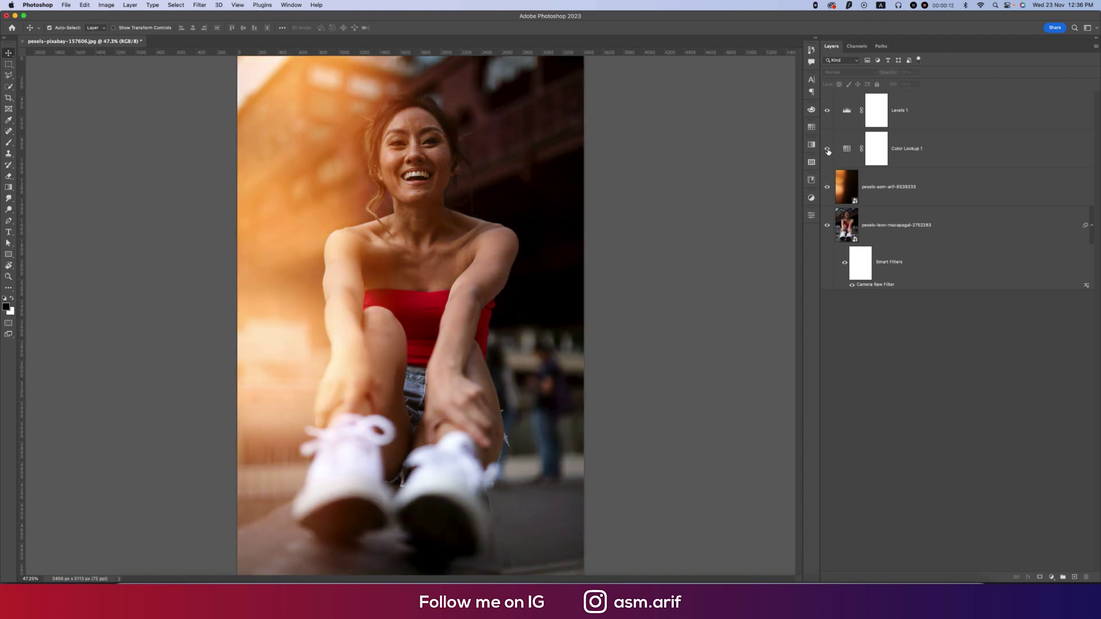
pyautogui.click(828, 150)
pyautogui.click(827, 111)
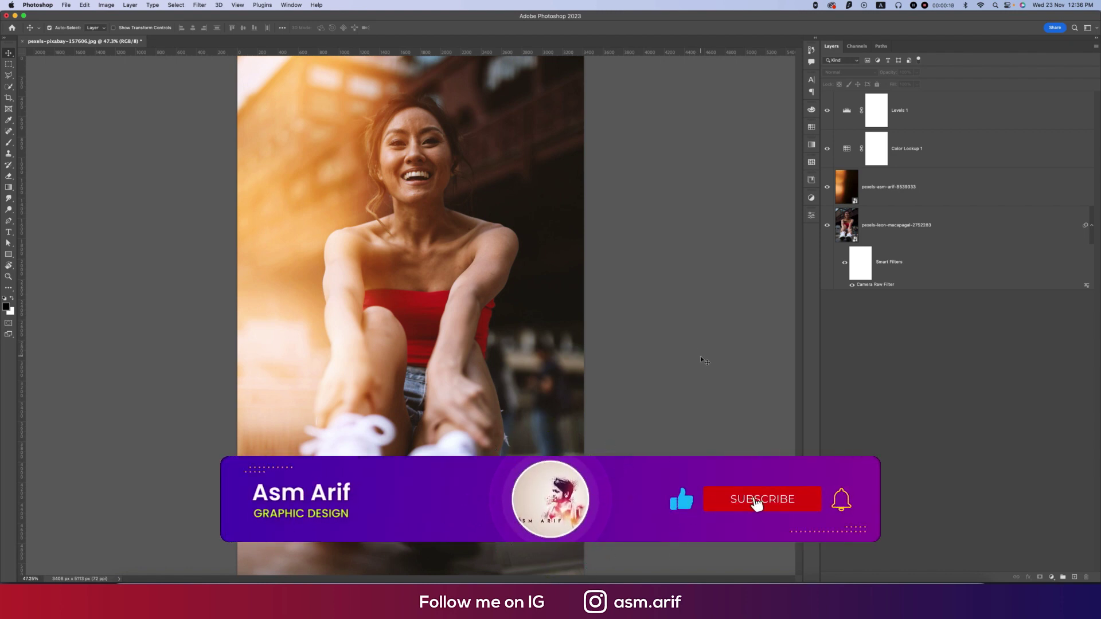
# Open the original portrait photo.
pyautogui.click(66, 4)
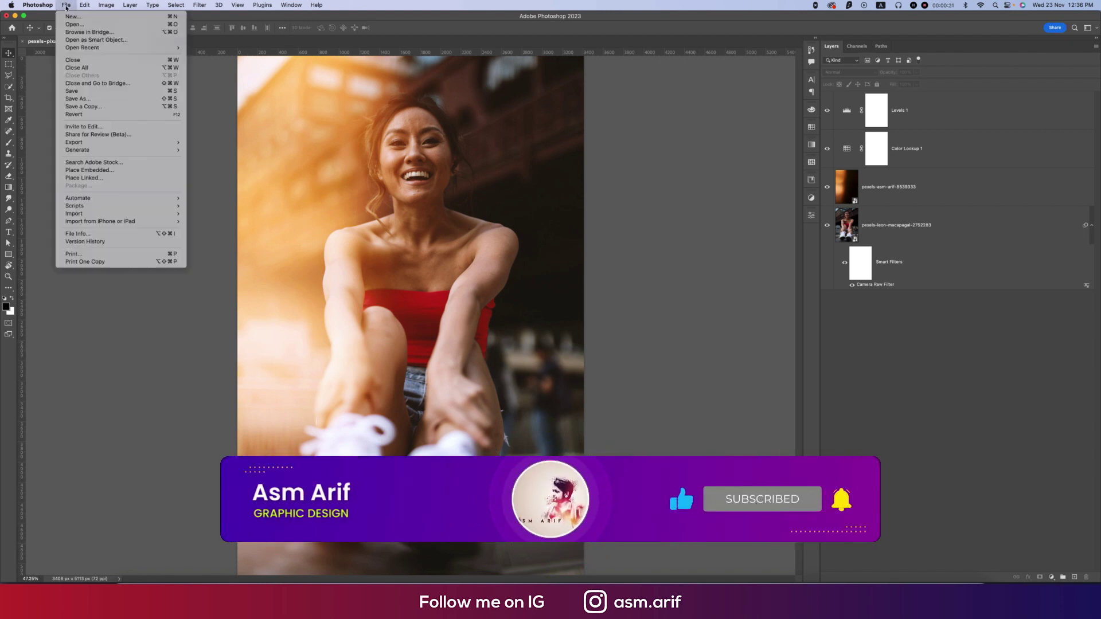
pyautogui.click(74, 25)
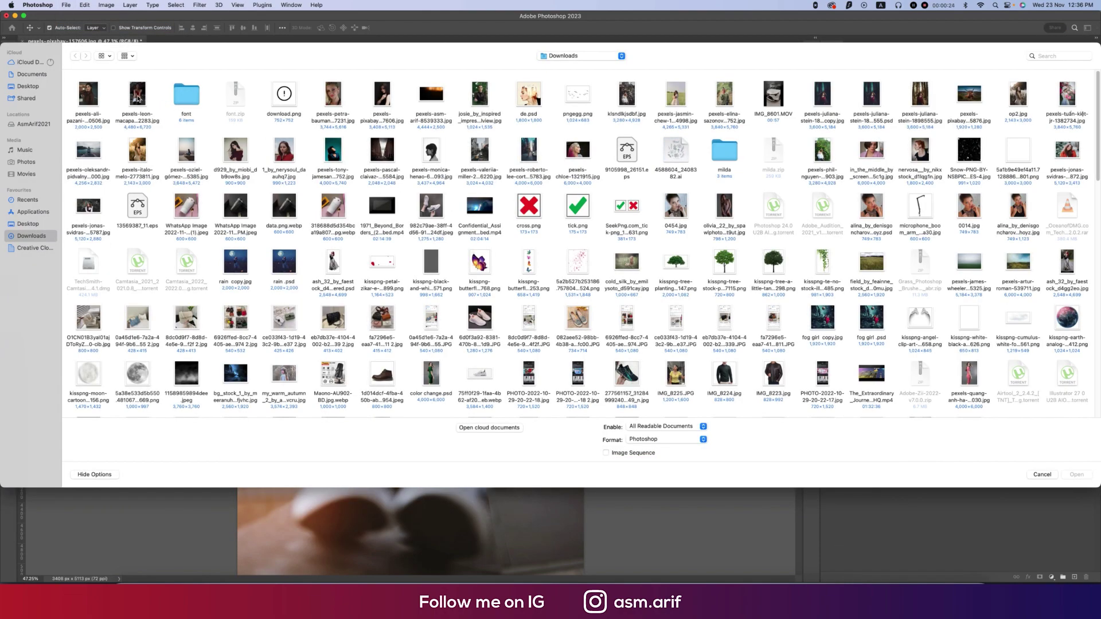
pyautogui.doubleClick(138, 93)
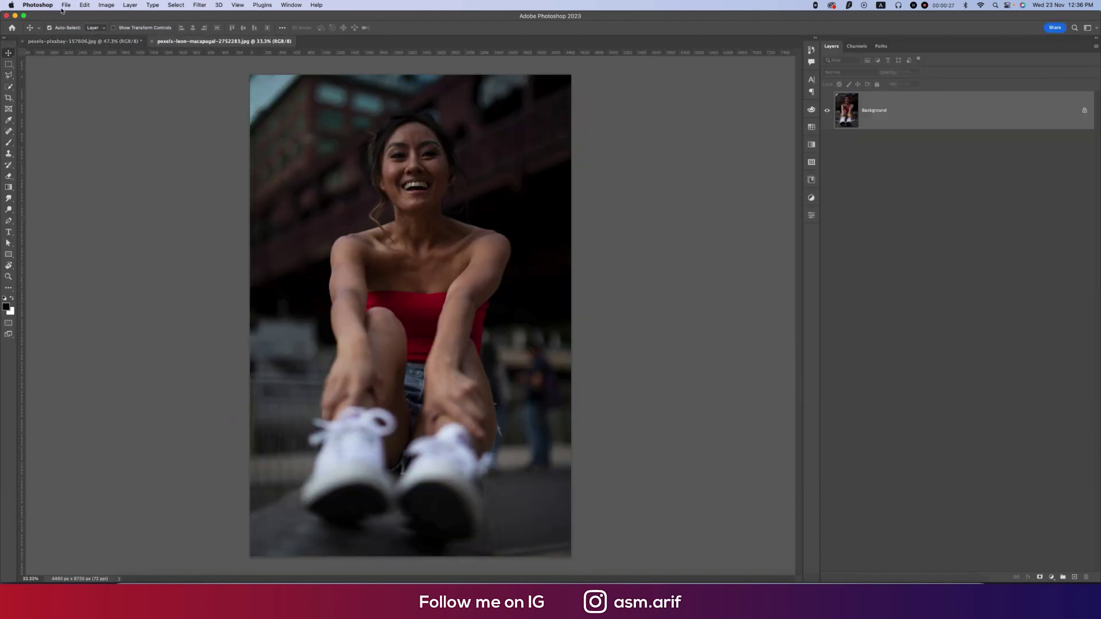
# Place the orange light-leak image embedded, rotated -90° and stretched to cover the canvas.
pyautogui.click(66, 5)
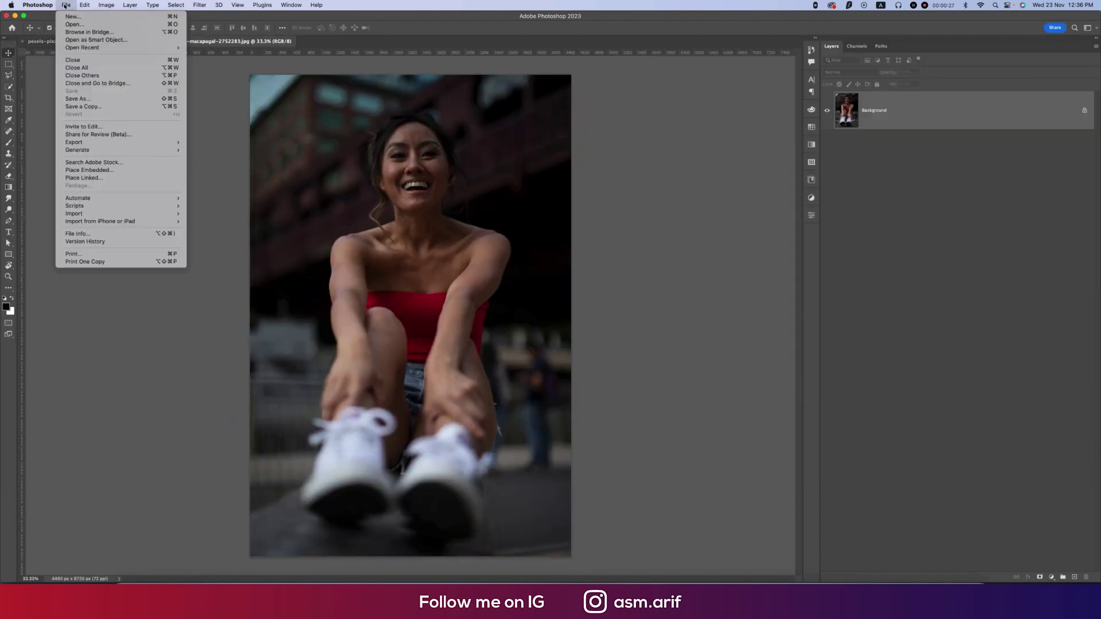
pyautogui.click(89, 169)
pyautogui.click(438, 106)
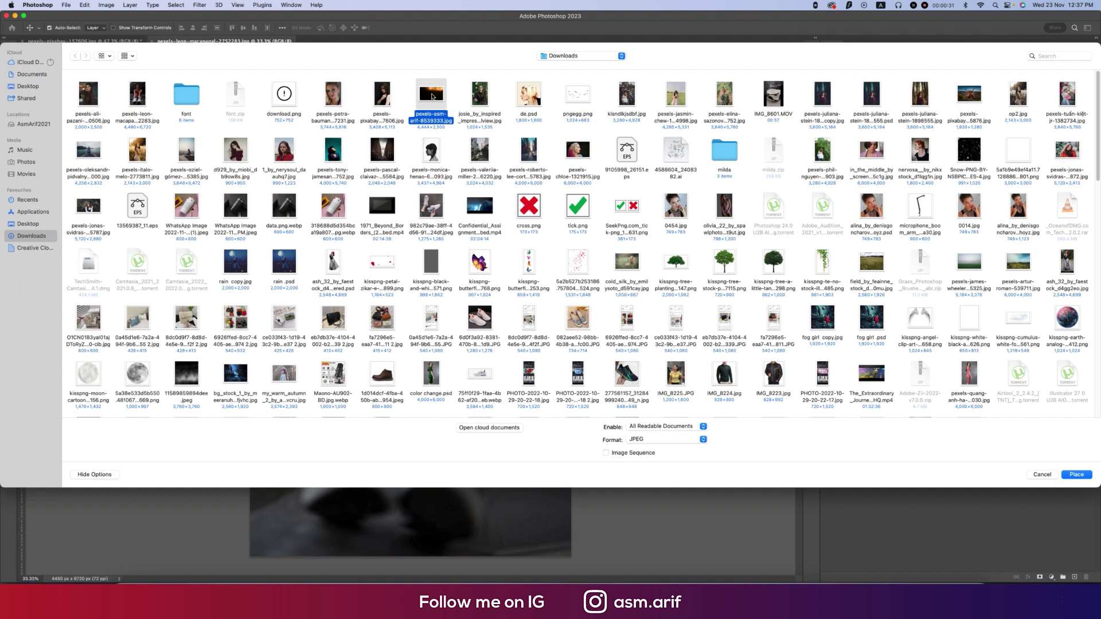
pyautogui.press('Return')
pyautogui.moveTo(585, 320); pyautogui.dragTo(410, 140)
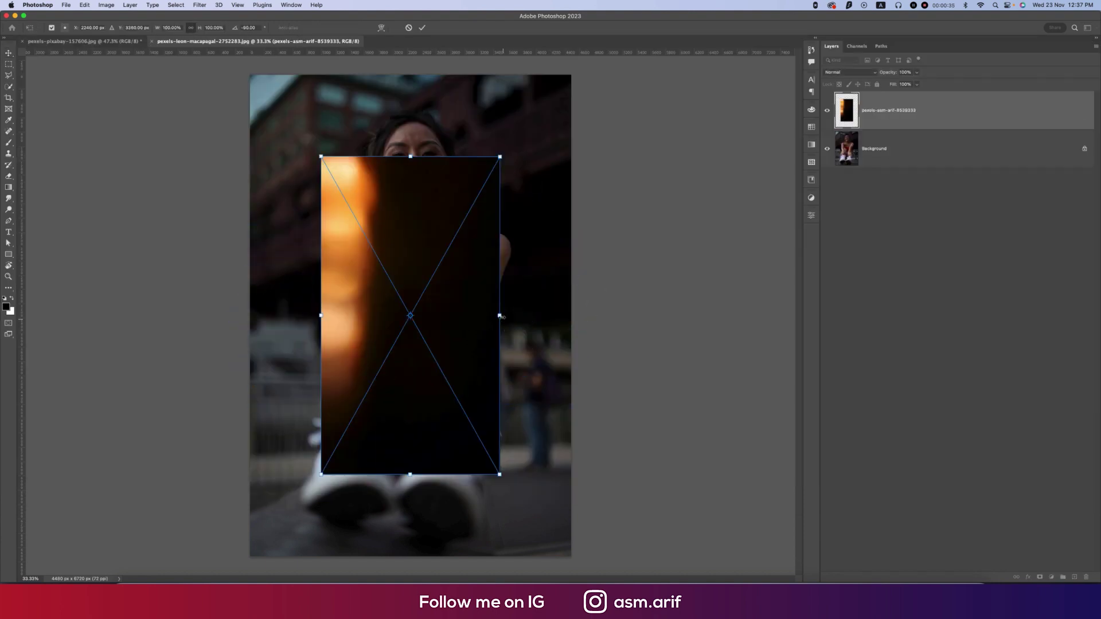
pyautogui.moveTo(504, 316); pyautogui.dragTo(645, 321)
pyautogui.press('Return')
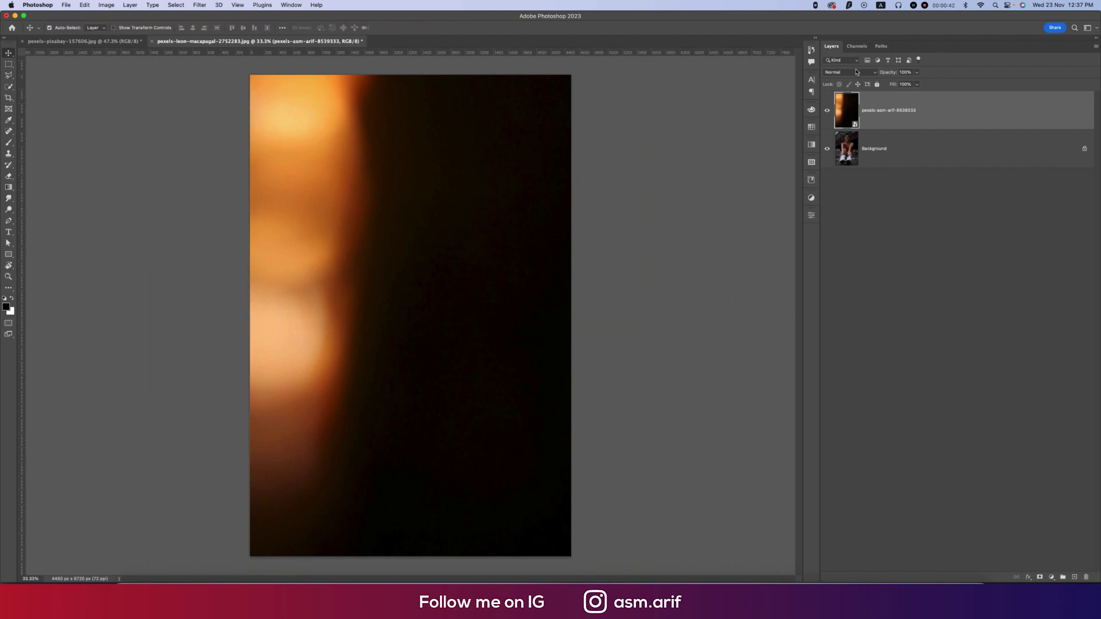
# Set the light-leak layer to Screen blending and duplicate the Background layer.
pyautogui.click(856, 73)
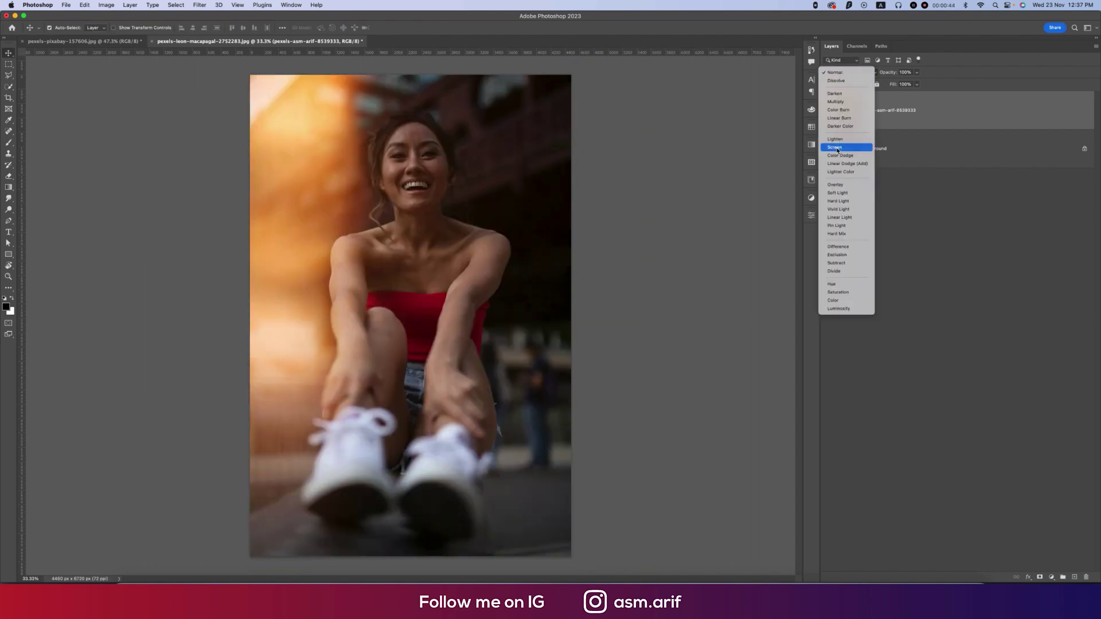
pyautogui.click(836, 148)
pyautogui.click(910, 161)
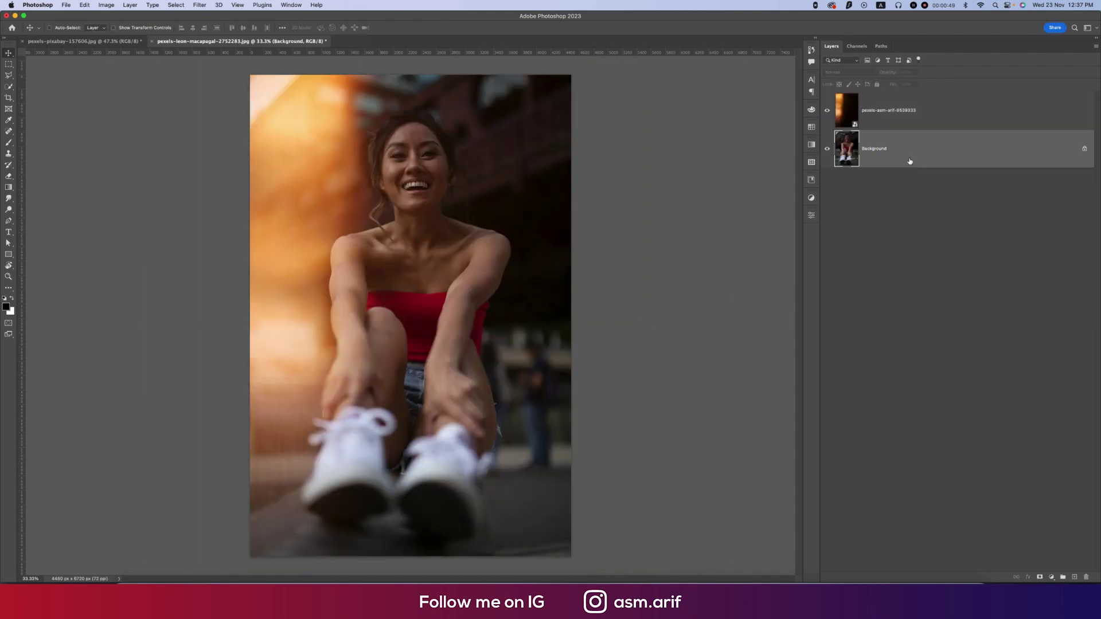
pyautogui.press('super+j')
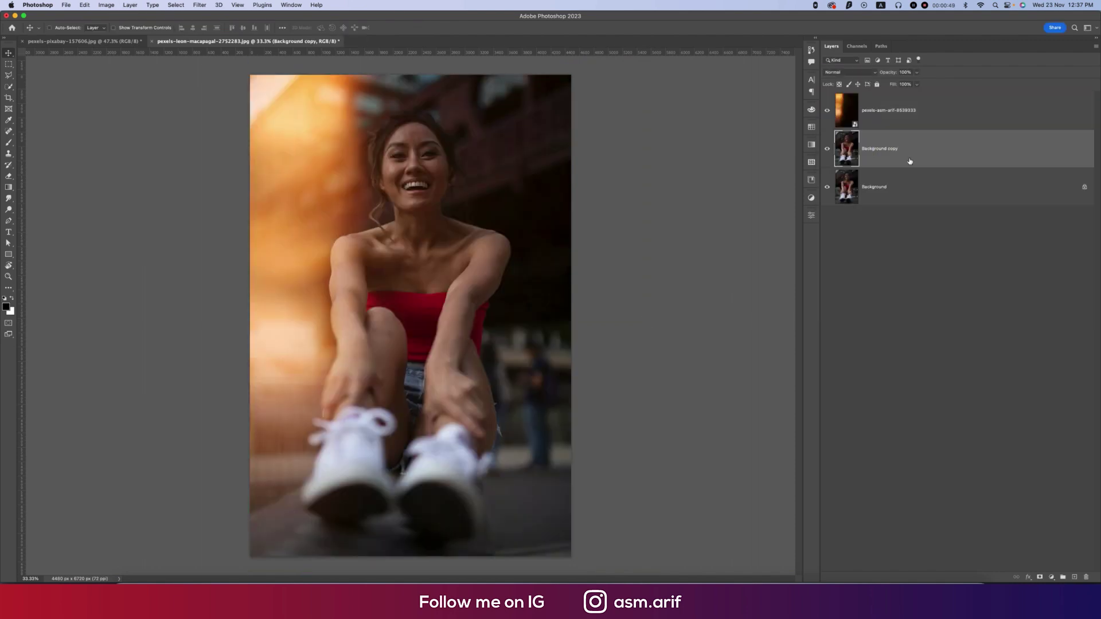
# Convert the Background copy layer to a smart object.
pyautogui.rightClick(917, 155)
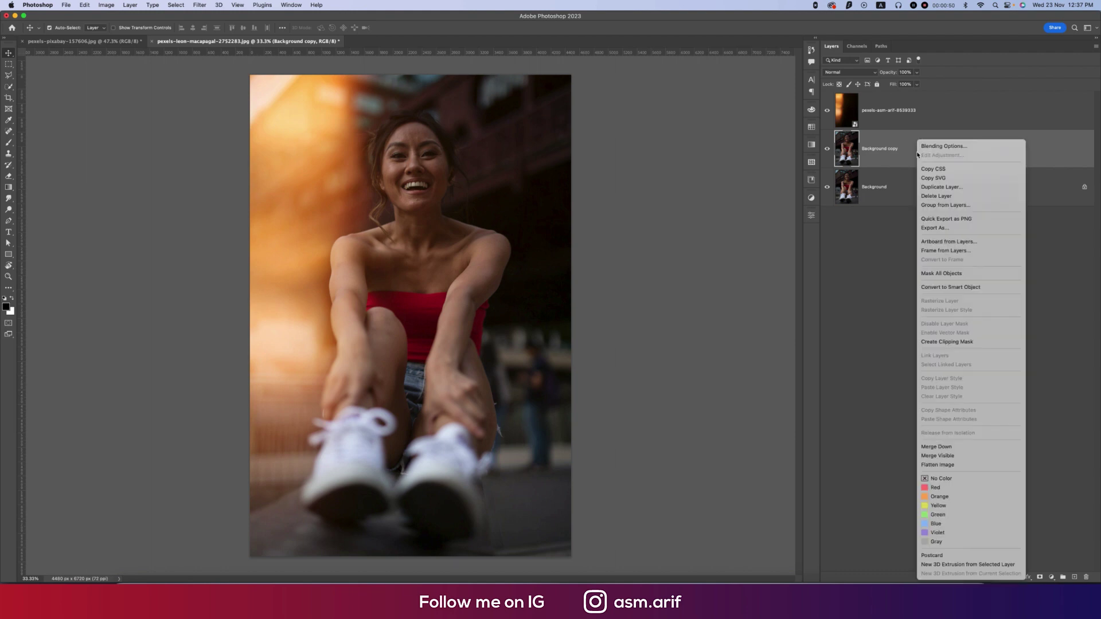
pyautogui.click(925, 287)
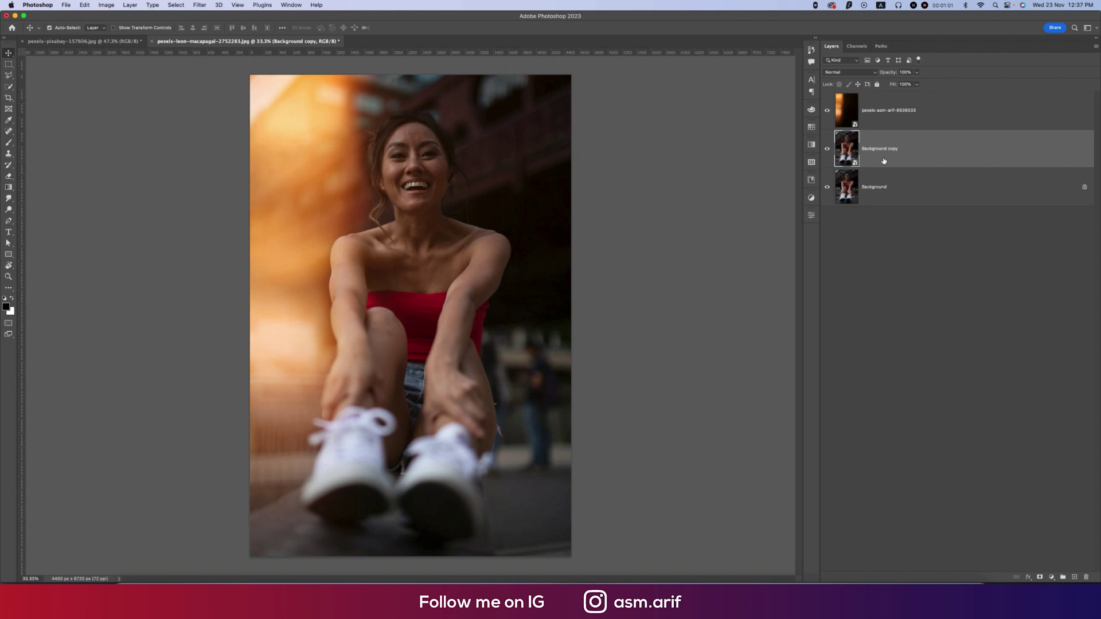
pyautogui.click(200, 5)
pyautogui.click(213, 66)
# Apply Camera Raw with Exposure +0.85, Contrast +10, Highlights -25, then hide the light-leak overlay.
pyautogui.click(200, 5)
pyautogui.click(213, 66)
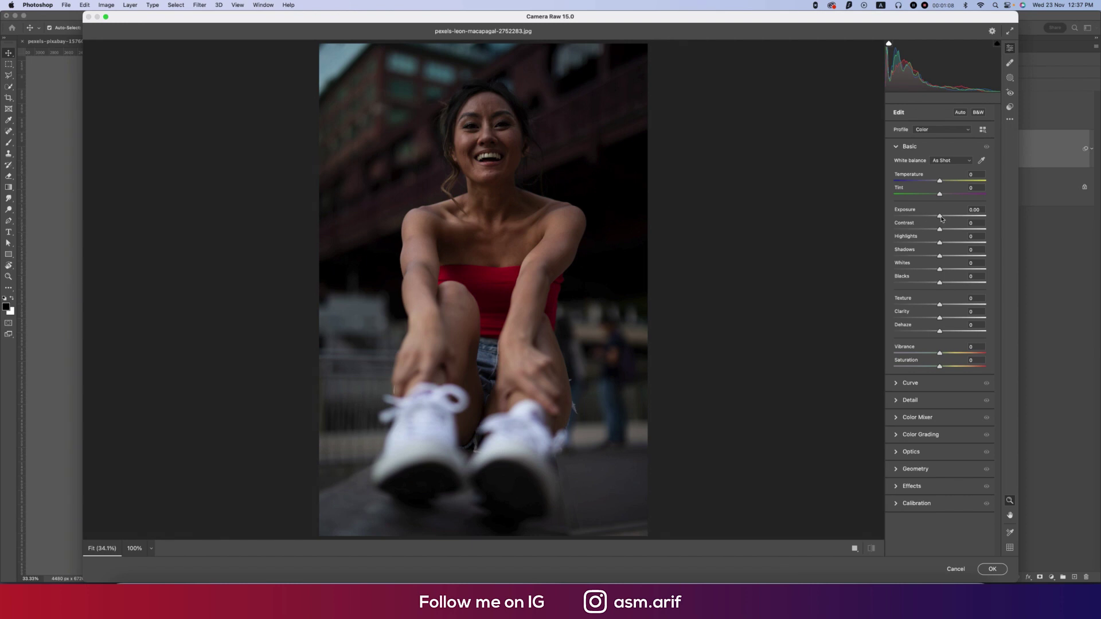
pyautogui.moveTo(940, 216); pyautogui.dragTo(928, 243)
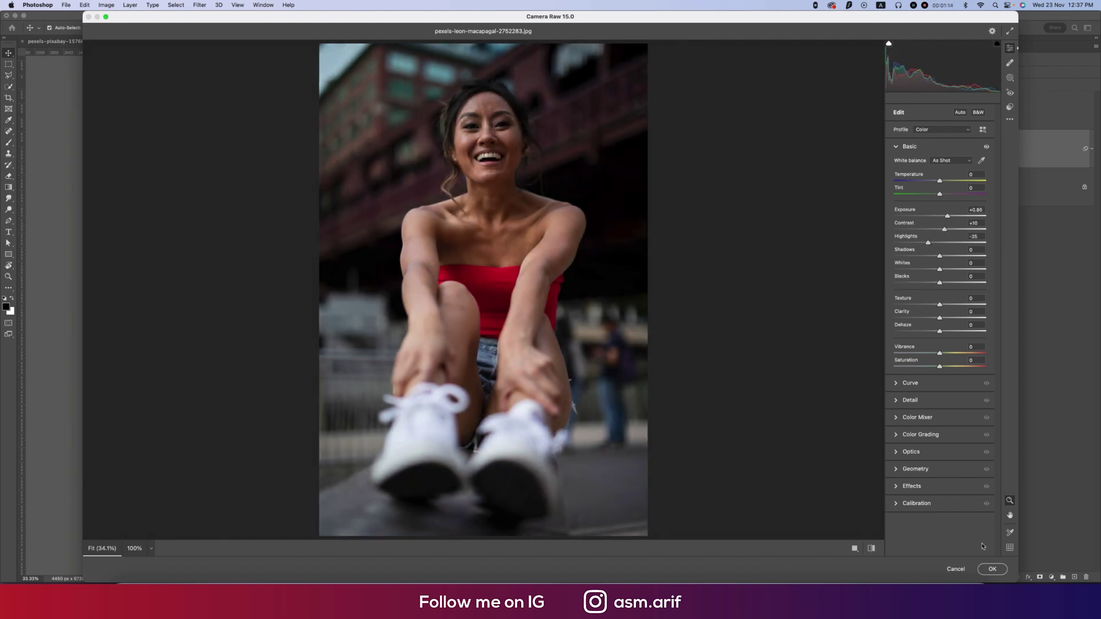
pyautogui.click(992, 569)
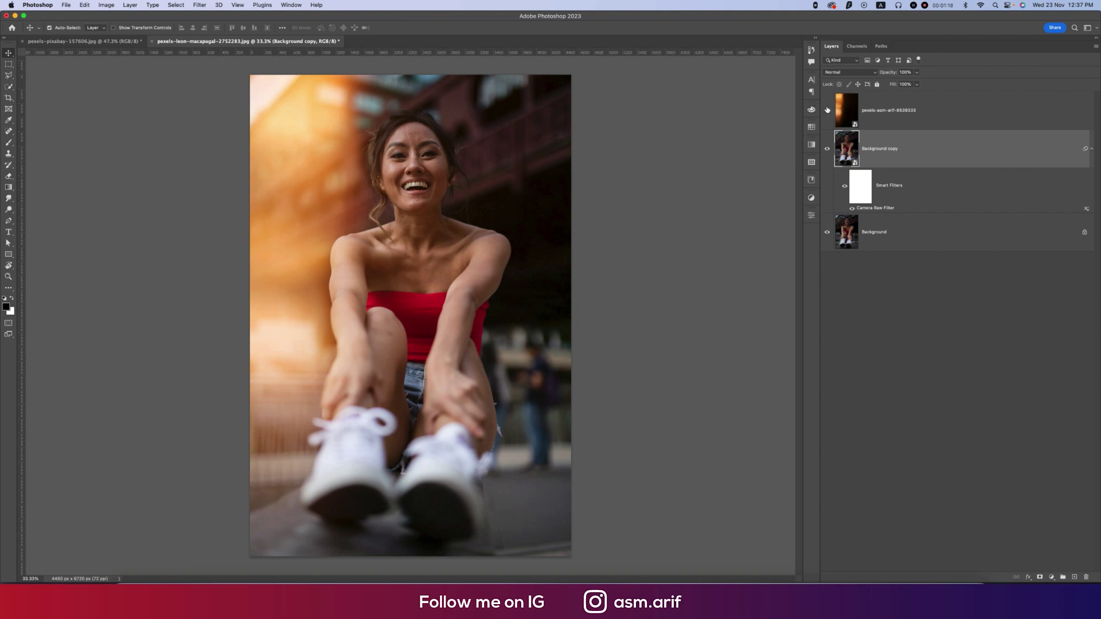
pyautogui.click(828, 110)
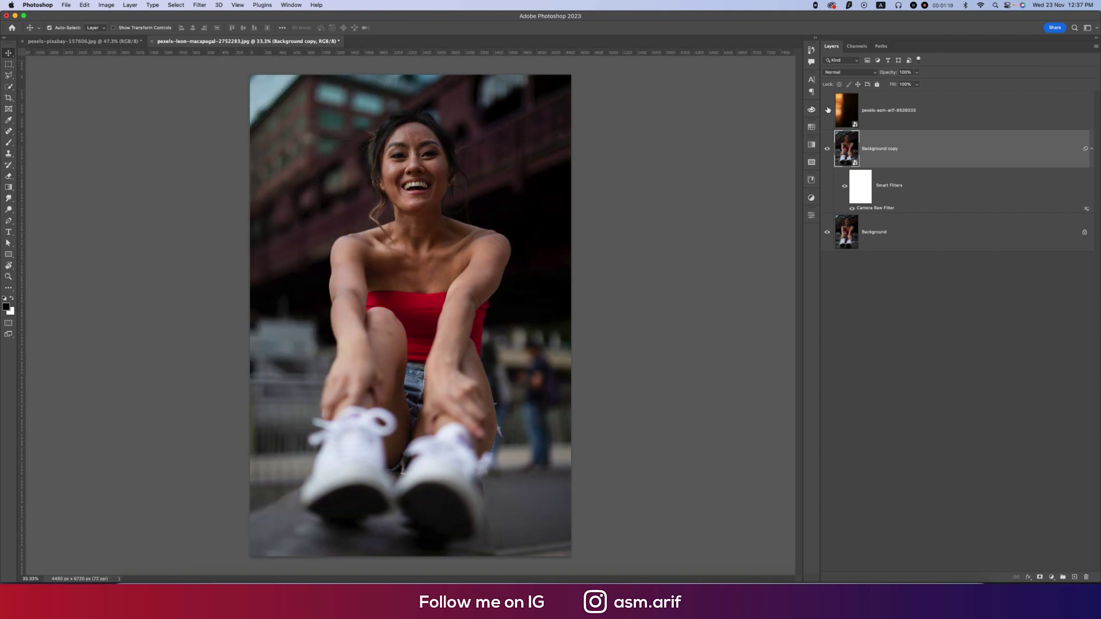
# Show the light-leak again and add a Color Lookup layer using the Kodak 5218 Kodak 2395 LUT.
pyautogui.click(827, 110)
pyautogui.click(1051, 577)
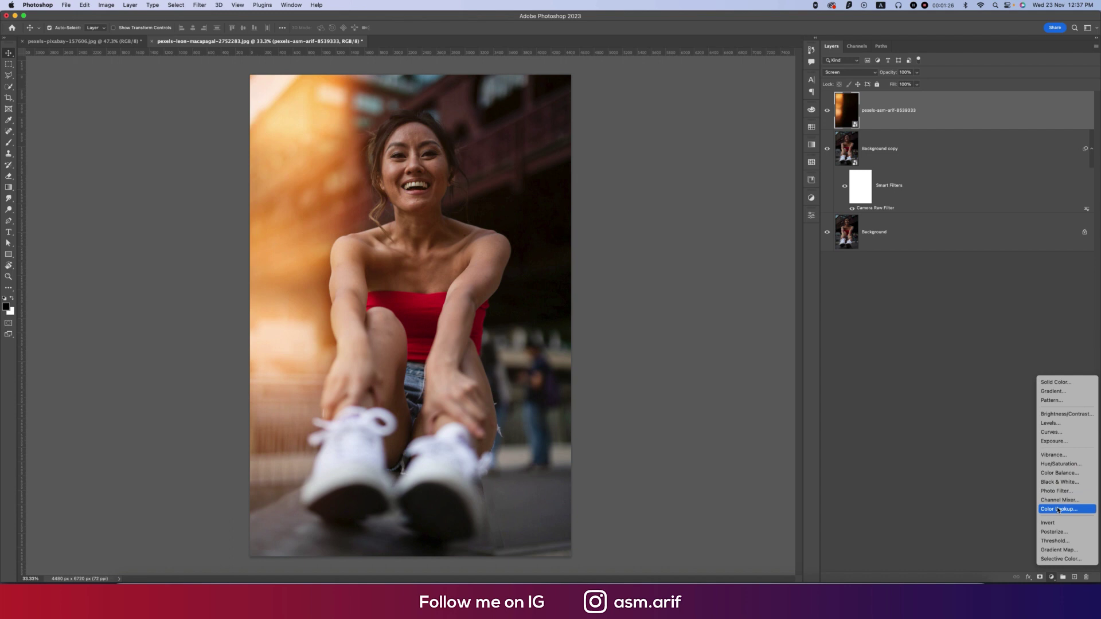
pyautogui.click(1057, 509)
pyautogui.click(753, 241)
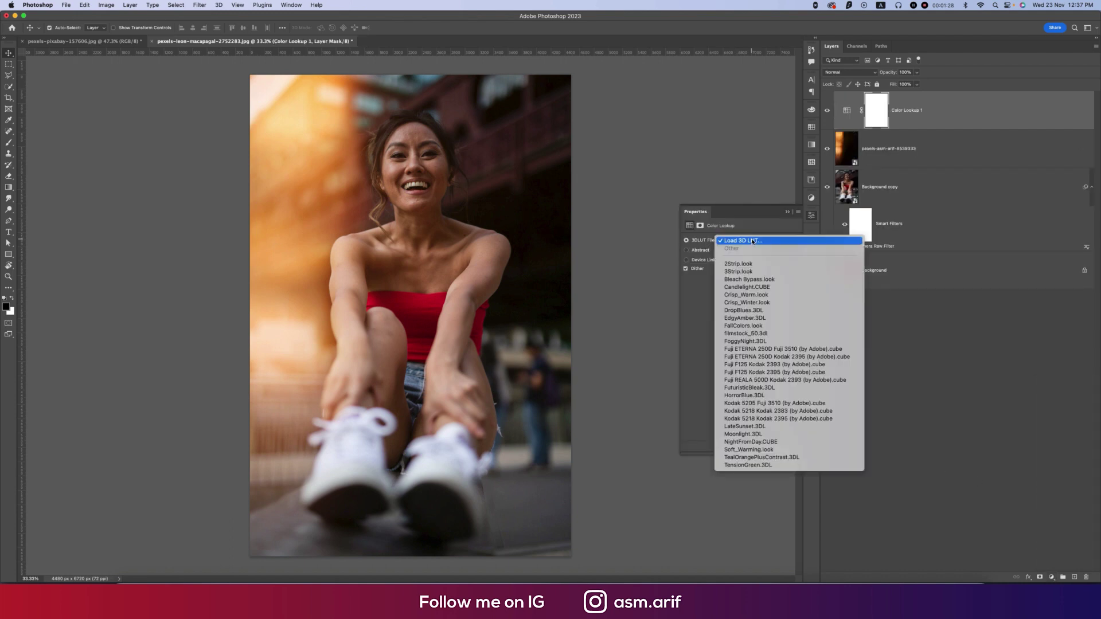
pyautogui.click(758, 411)
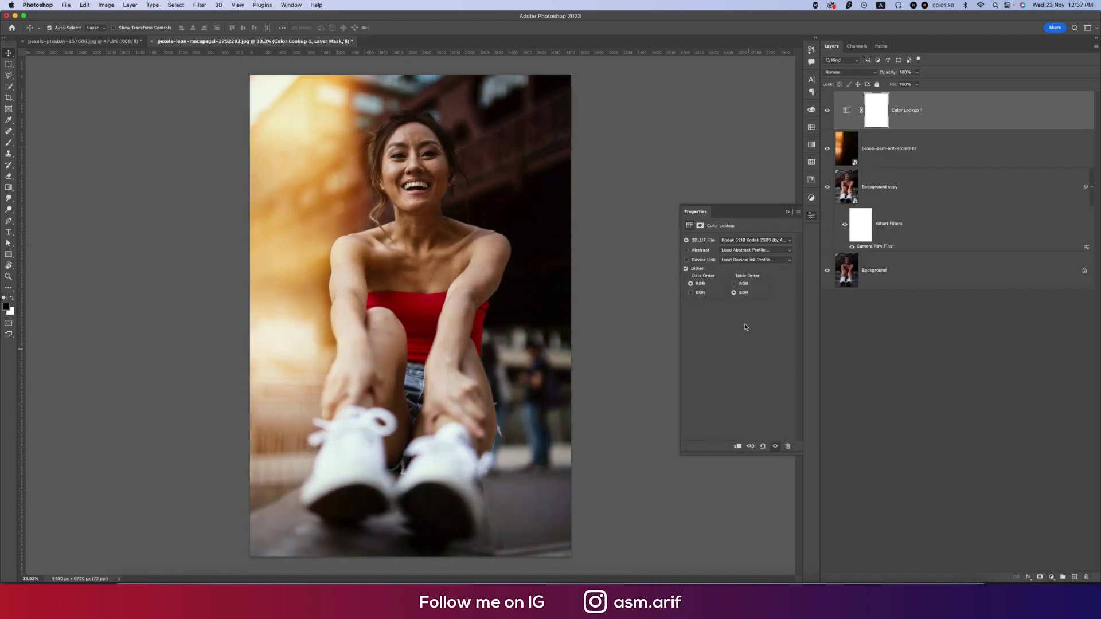
pyautogui.click(752, 243)
pyautogui.click(752, 256)
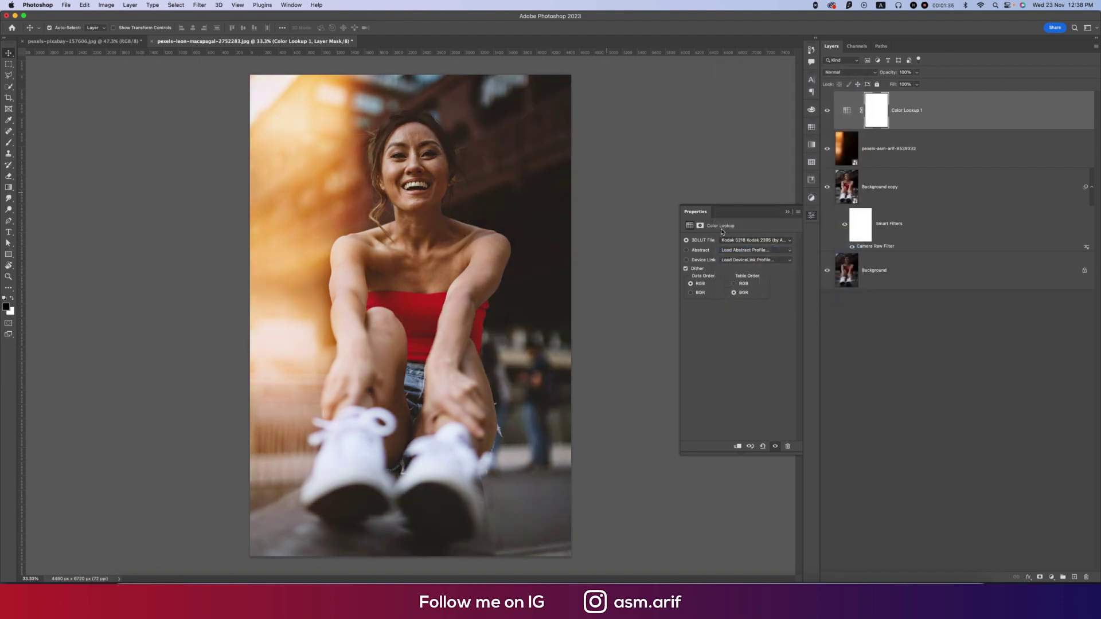
pyautogui.click(788, 214)
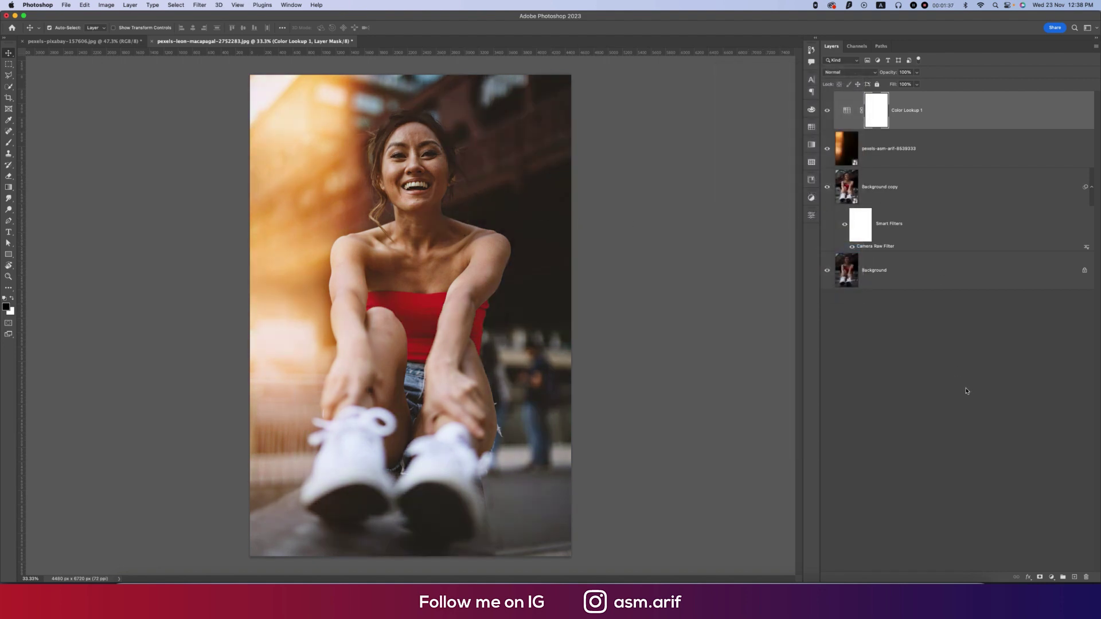
# Add a Levels layer with the black input slider nudged right to deepen blacks.
pyautogui.click(1052, 577)
pyautogui.click(1051, 423)
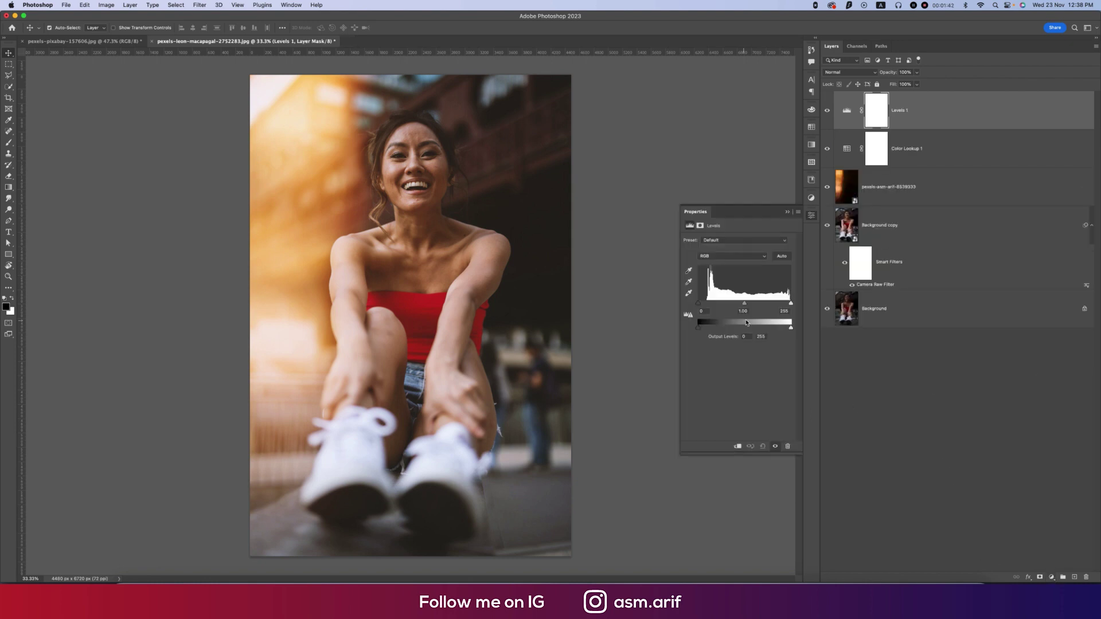
pyautogui.moveTo(698, 304); pyautogui.dragTo(703, 306)
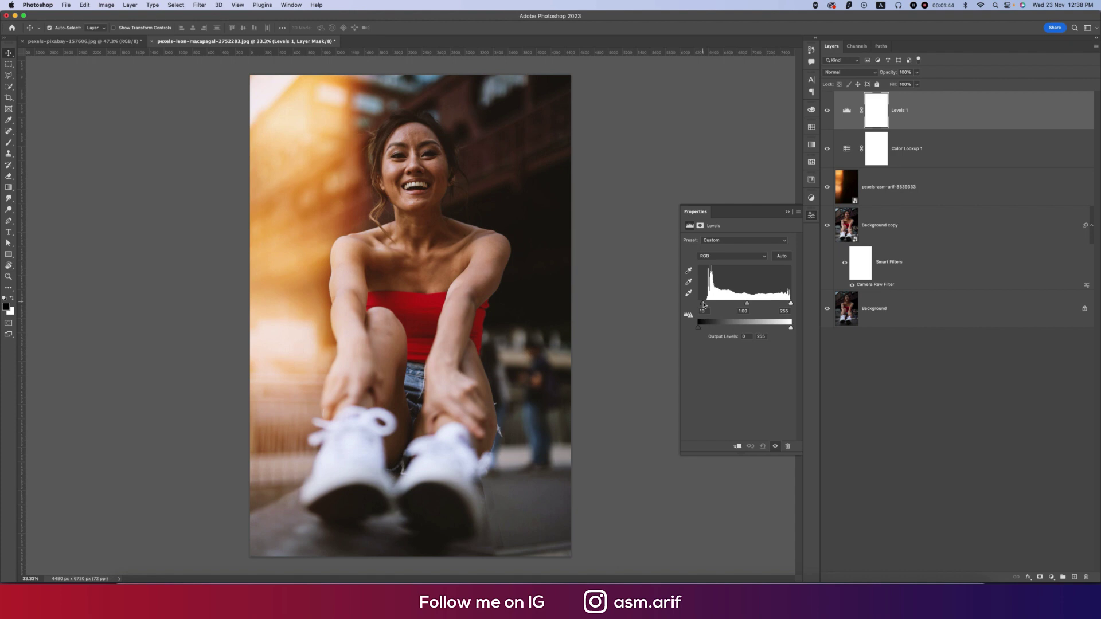
pyautogui.click(788, 211)
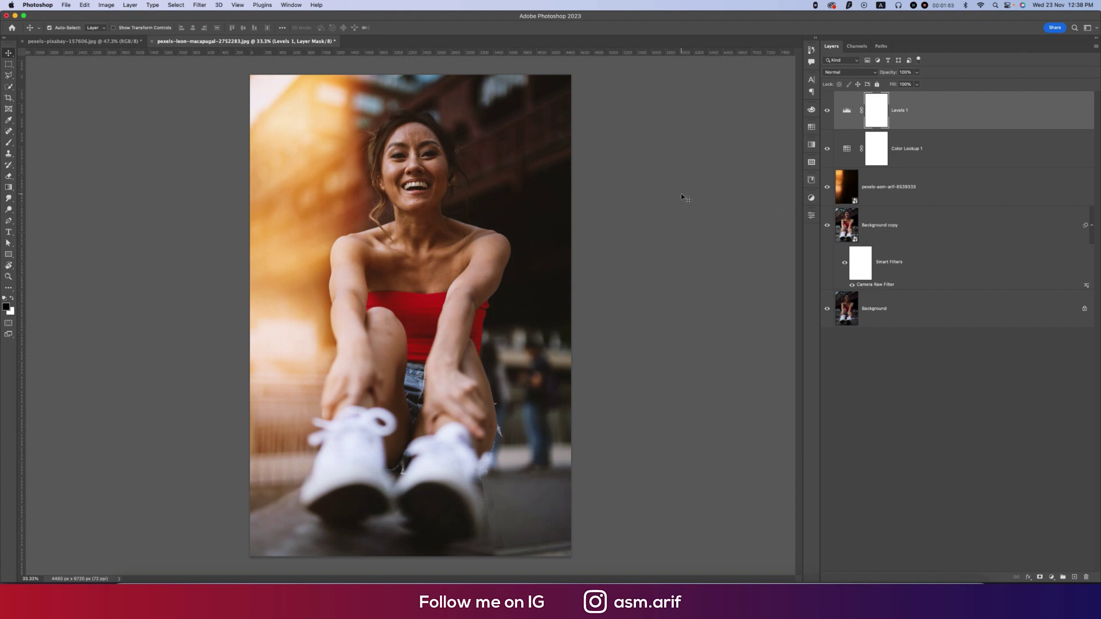
# Merge the layers from Levels 1 down to Background copy into one smart object.
pyautogui.keyDown('shift'); pyautogui.click(975, 226); pyautogui.keyUp('shift')
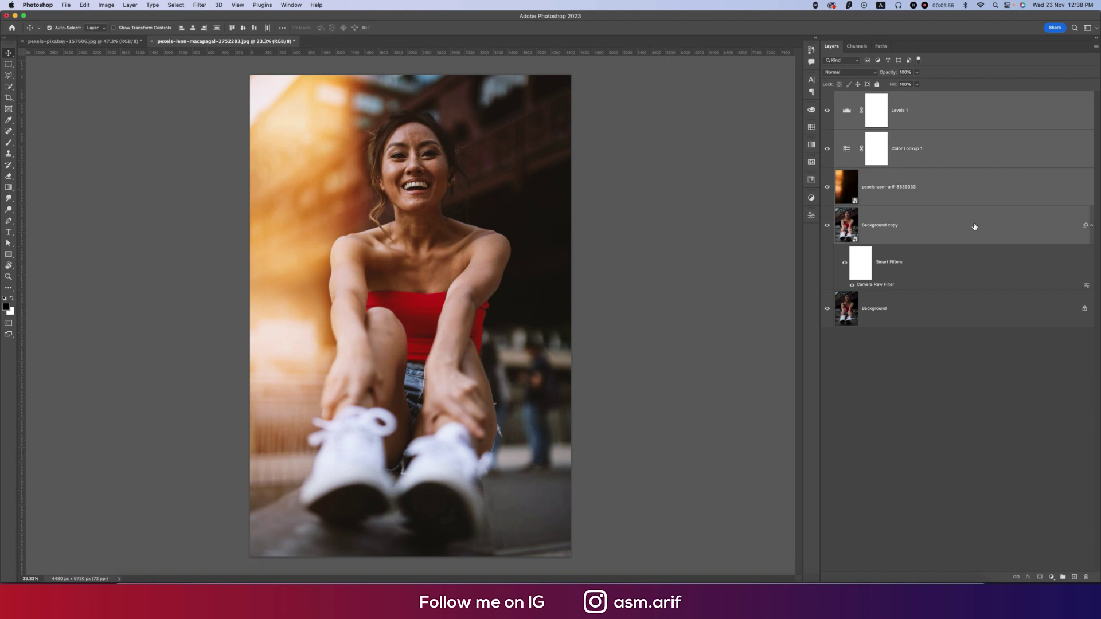
pyautogui.rightClick(975, 226)
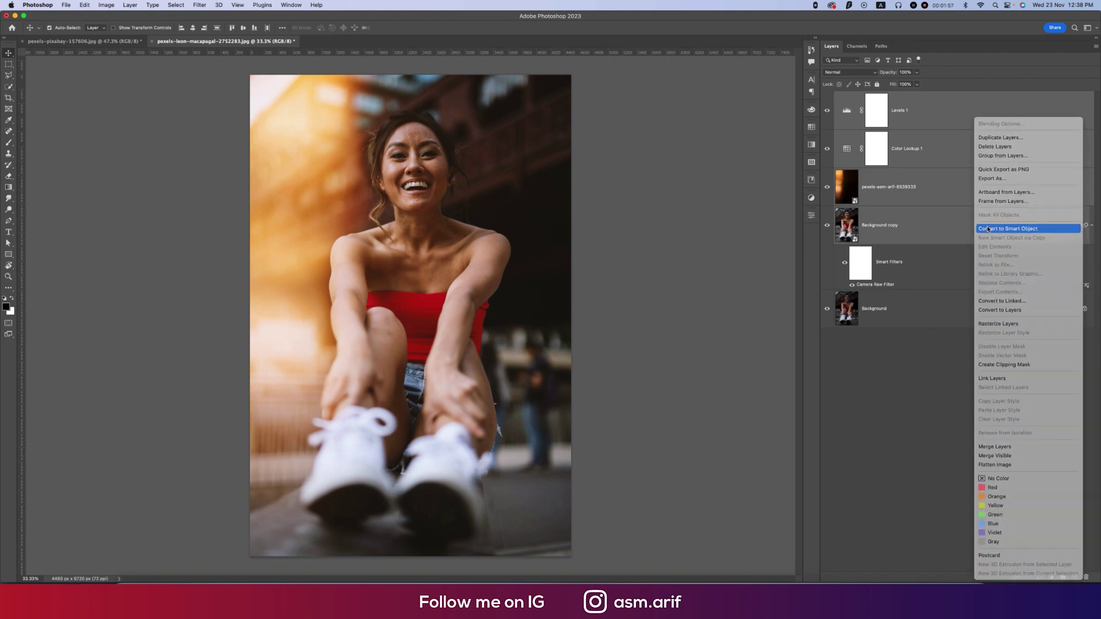
pyautogui.click(987, 229)
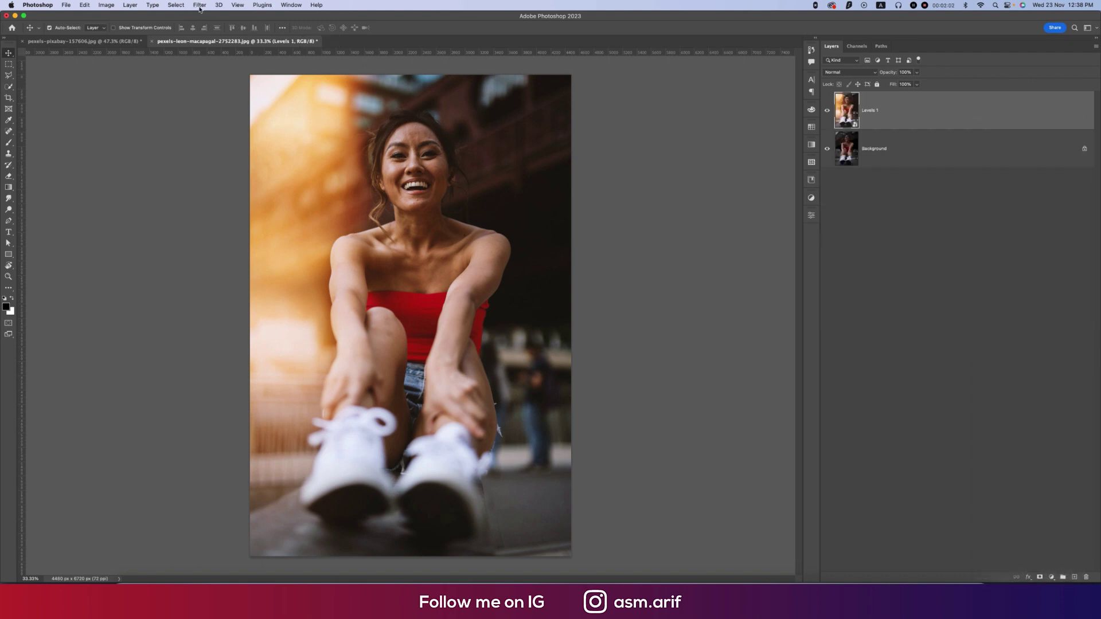
pyautogui.click(200, 4)
pyautogui.click(207, 71)
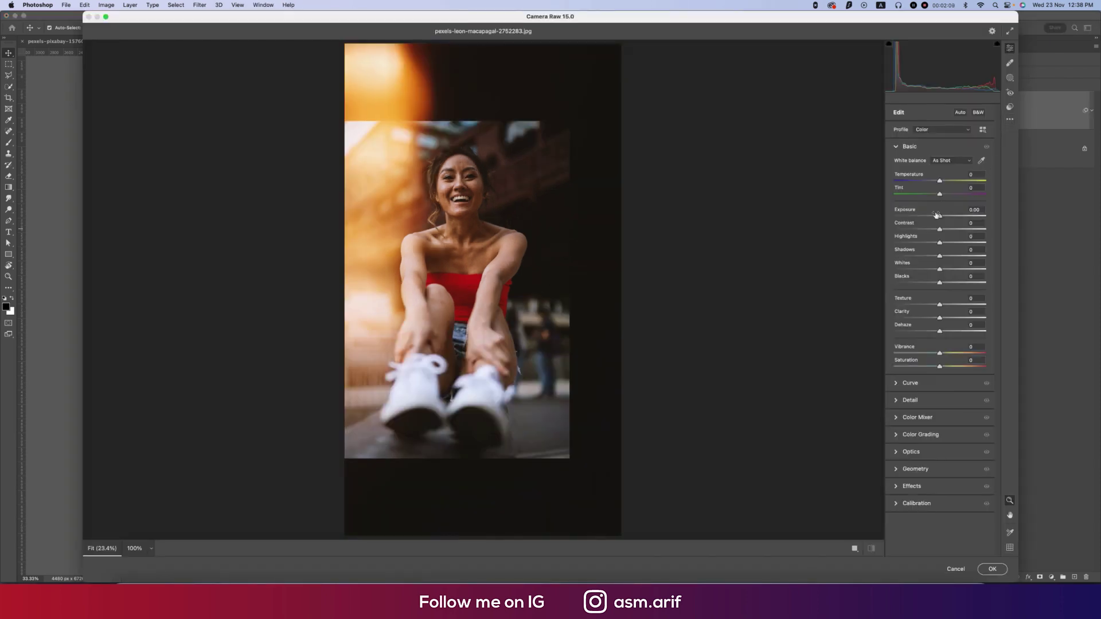
# In Calibration, shift the blue primary hue to -11, green to +13 and red to +4.
pyautogui.click(901, 504)
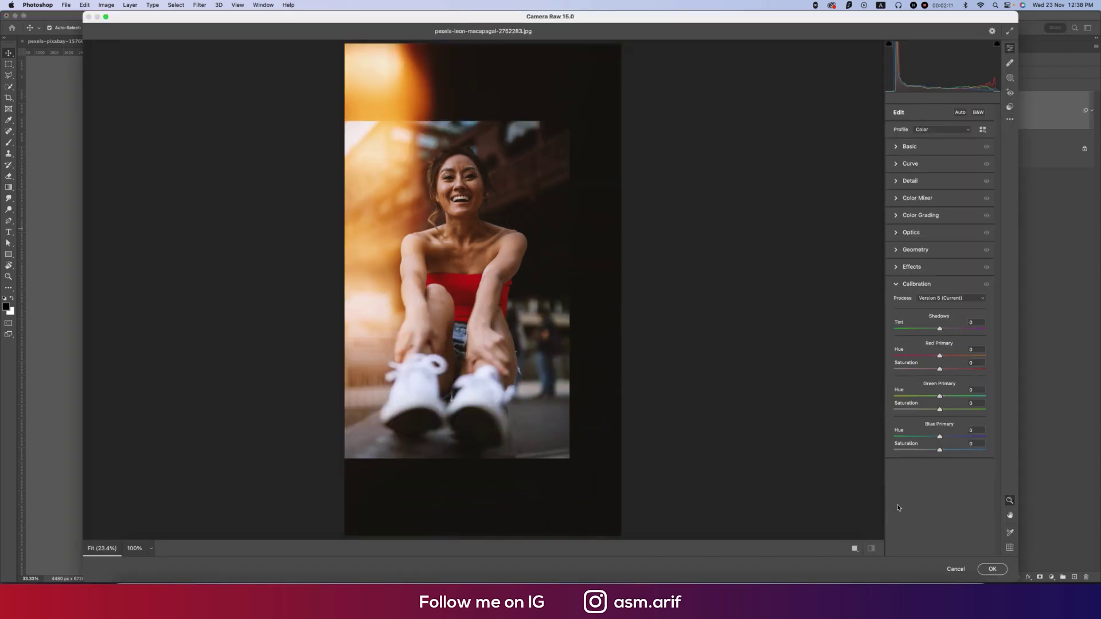
pyautogui.moveTo(940, 437); pyautogui.dragTo(945, 450)
pyautogui.moveTo(941, 398); pyautogui.dragTo(947, 398)
pyautogui.moveTo(943, 357); pyautogui.dragTo(947, 359)
# Set Shadows +29, Exposure +0.20, cool the Temperature slightly and lower Vibrance to -6.
pyautogui.click(897, 148)
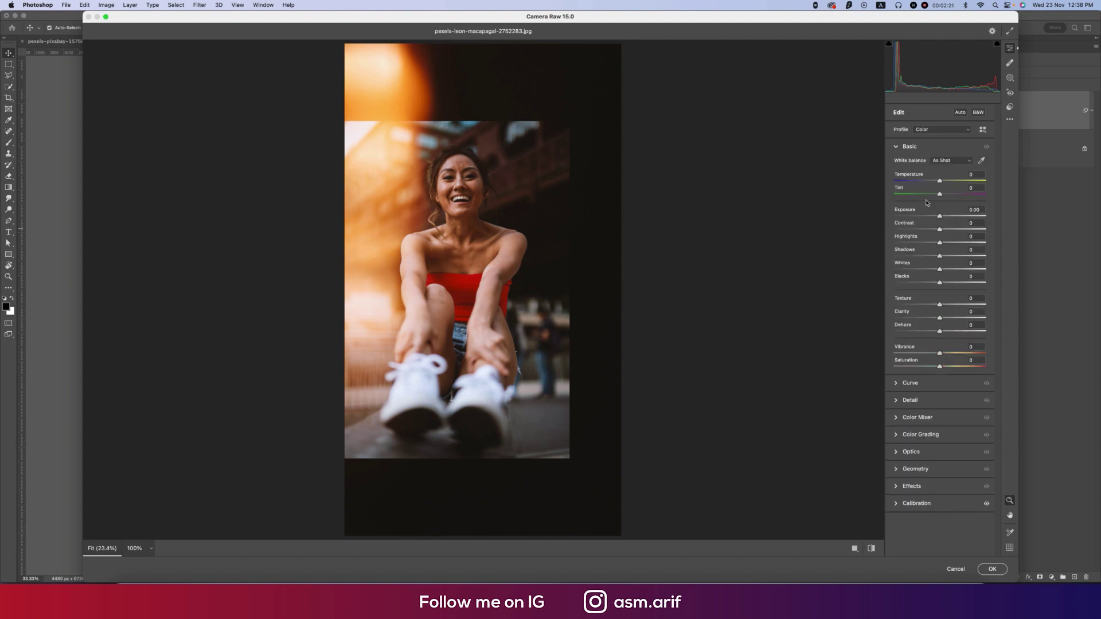
pyautogui.click(954, 257)
pyautogui.moveTo(941, 219); pyautogui.dragTo(942, 219)
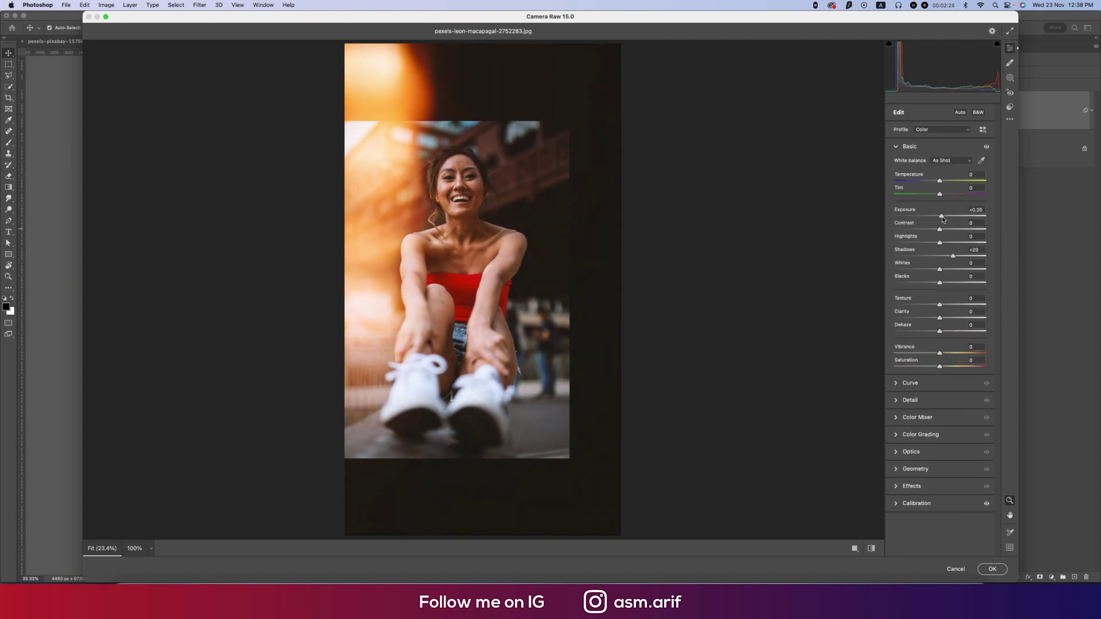
pyautogui.click(941, 182)
pyautogui.moveTo(941, 182); pyautogui.dragTo(937, 183)
pyautogui.moveTo(940, 355); pyautogui.dragTo(938, 355)
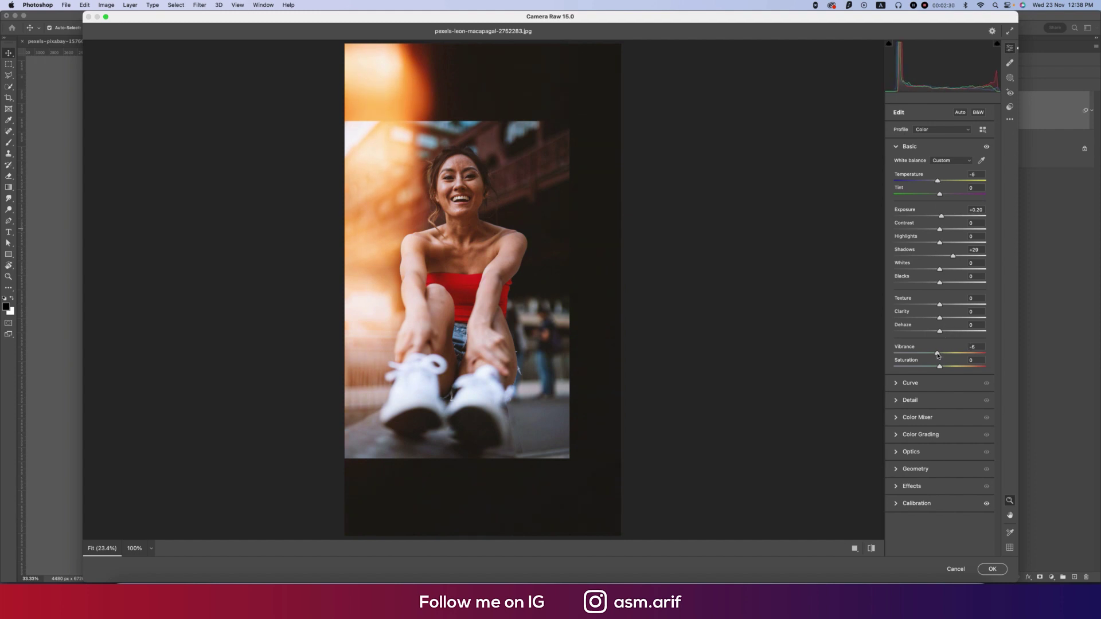
# Fade the blacks on the tone curve and add a highlight point at 170 / 168.
pyautogui.click(898, 384)
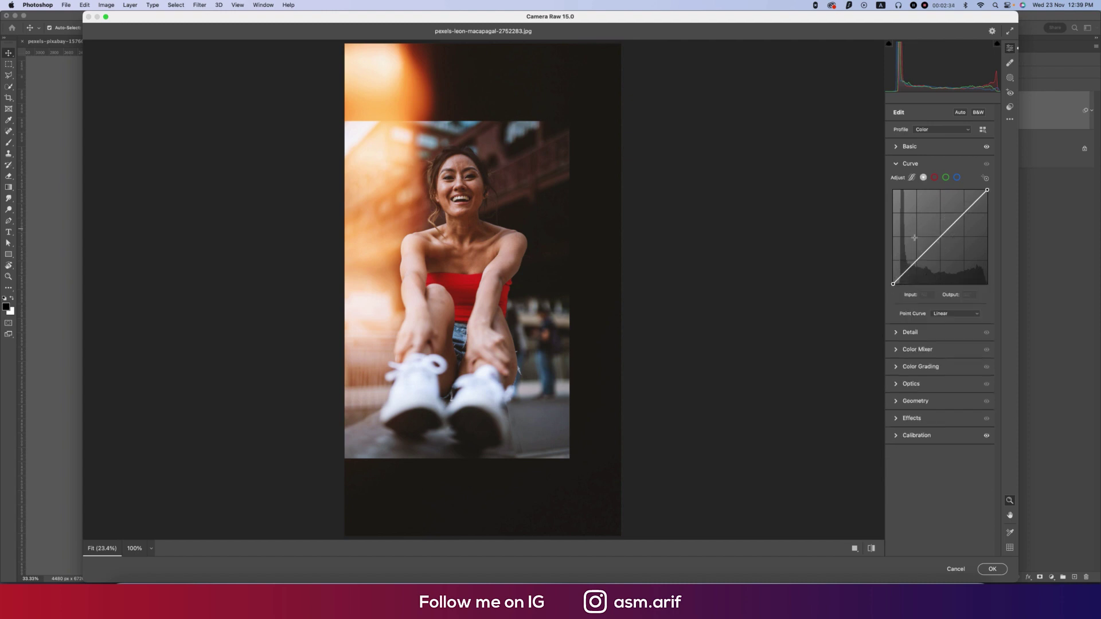
pyautogui.click(915, 263)
pyautogui.moveTo(893, 283); pyautogui.dragTo(893, 281)
pyautogui.moveTo(958, 226); pyautogui.dragTo(956, 222)
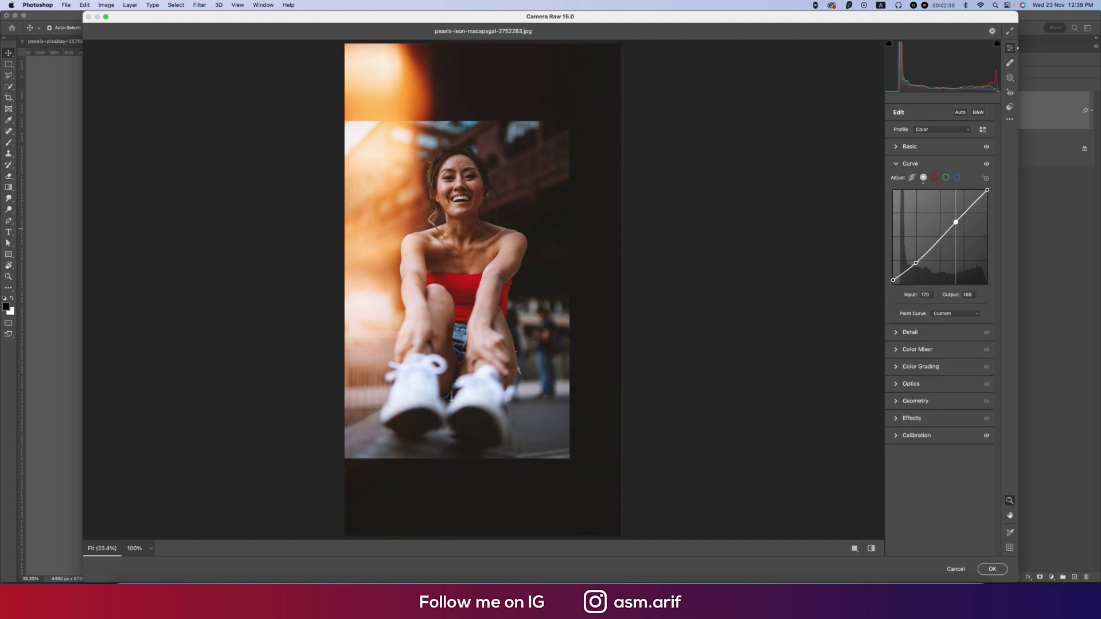
# Grade shadows green (hue 144, saturation 13) and warm midtones toward yellow at saturation 13.
pyautogui.click(897, 367)
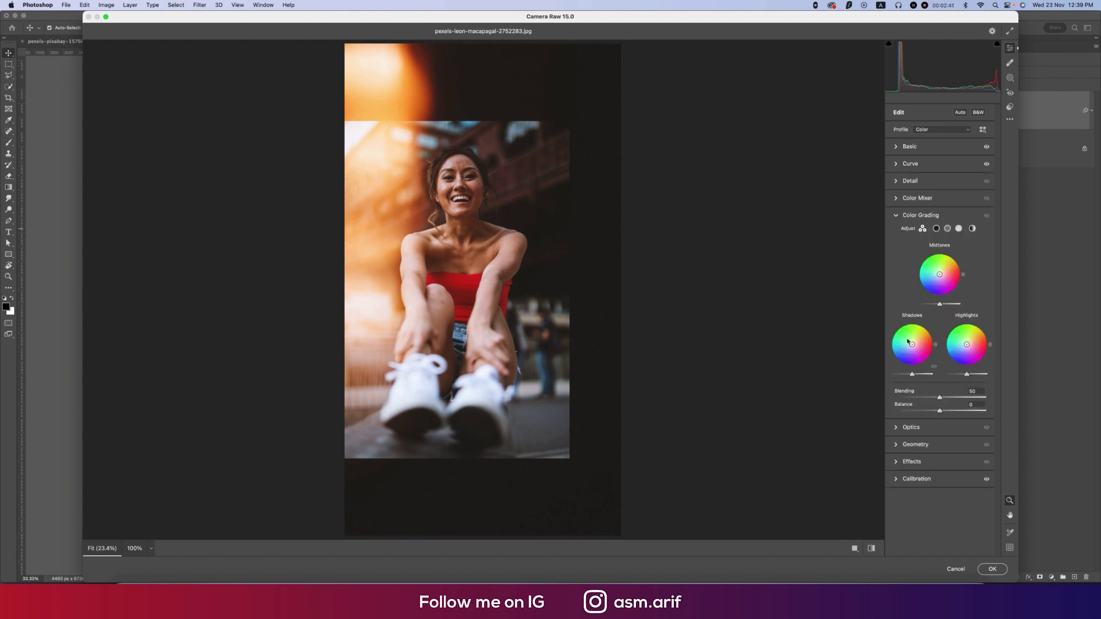
pyautogui.click(935, 230)
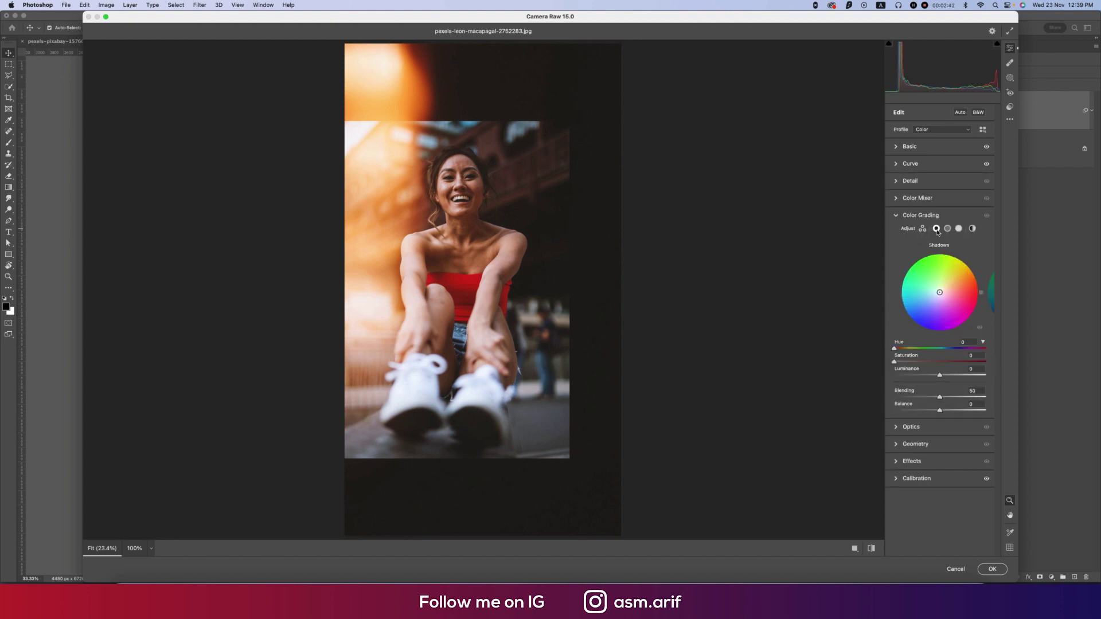
pyautogui.click(907, 362)
pyautogui.moveTo(895, 351); pyautogui.dragTo(934, 355)
pyautogui.click(948, 229)
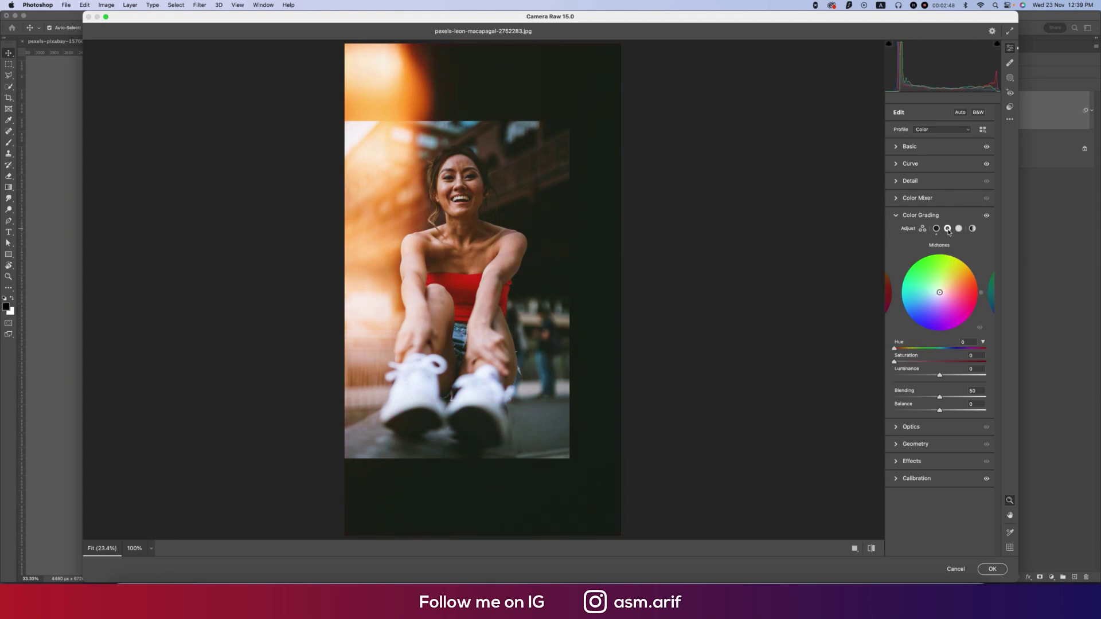
pyautogui.click(906, 362)
pyautogui.moveTo(896, 352); pyautogui.dragTo(924, 351)
# Tint the highlights to hue 114 with blending 57 and apply the Camera Raw filter.
pyautogui.click(959, 228)
pyautogui.moveTo(939, 398); pyautogui.dragTo(948, 402)
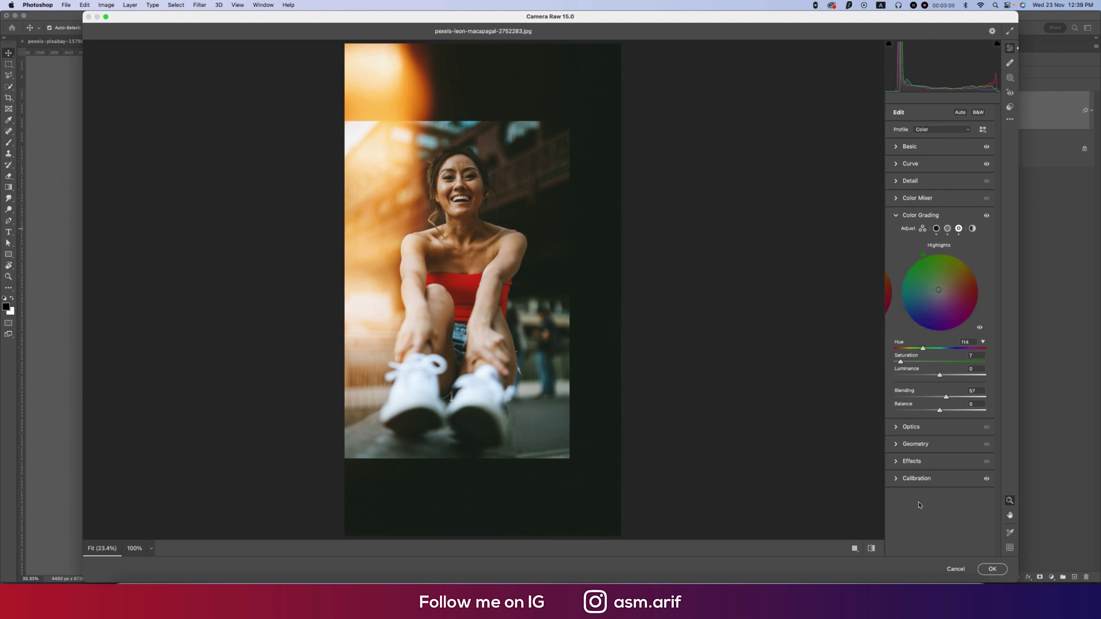
pyautogui.press('Return')
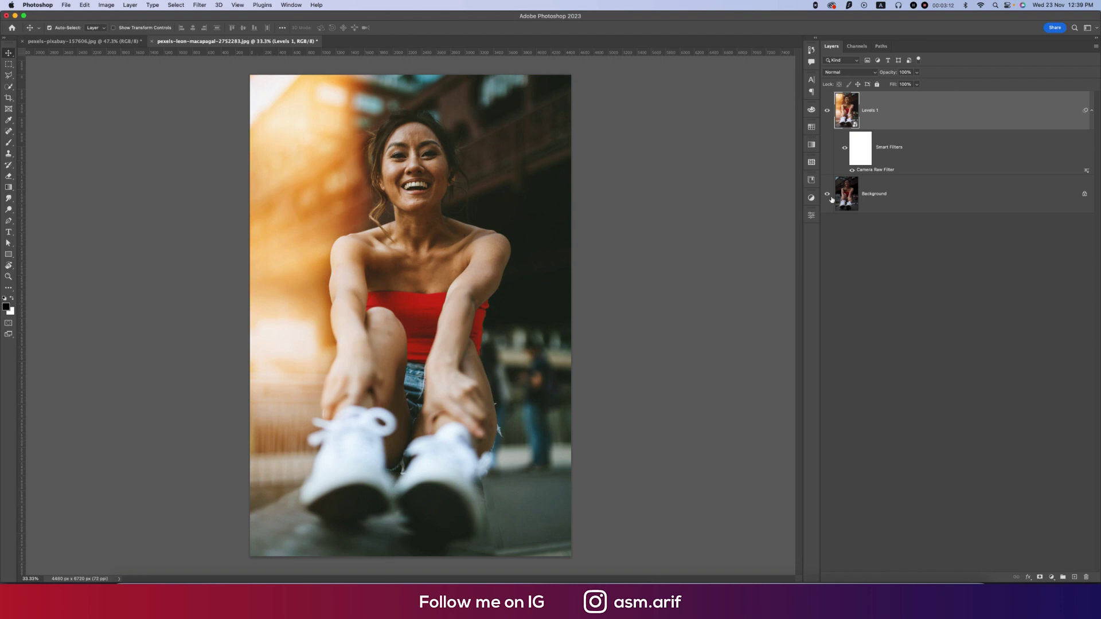
pyautogui.click(829, 111)
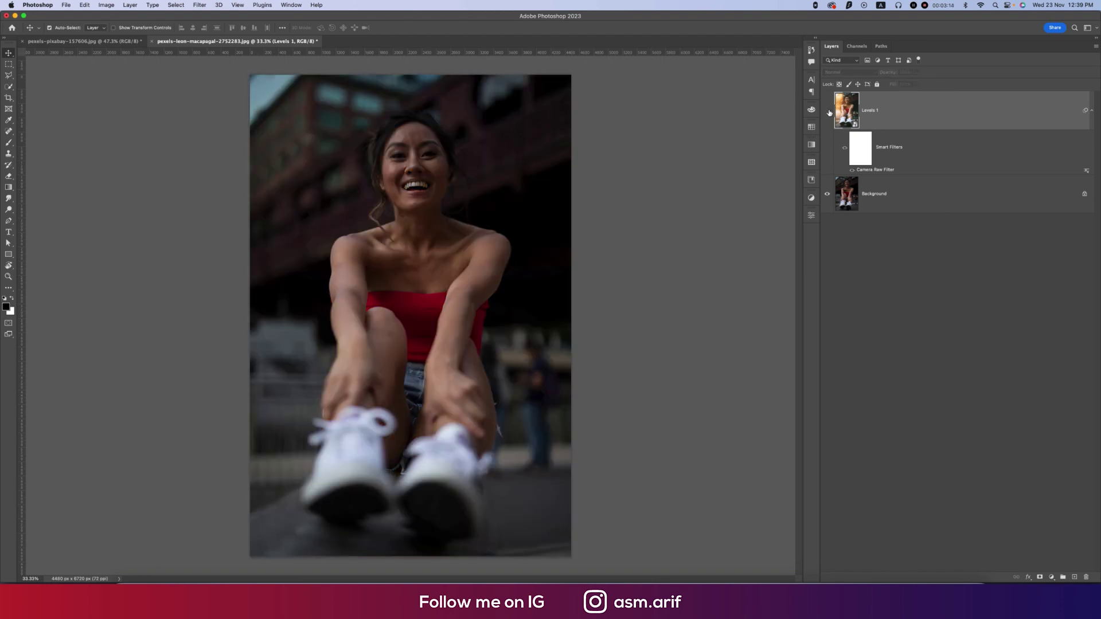
pyautogui.click(828, 111)
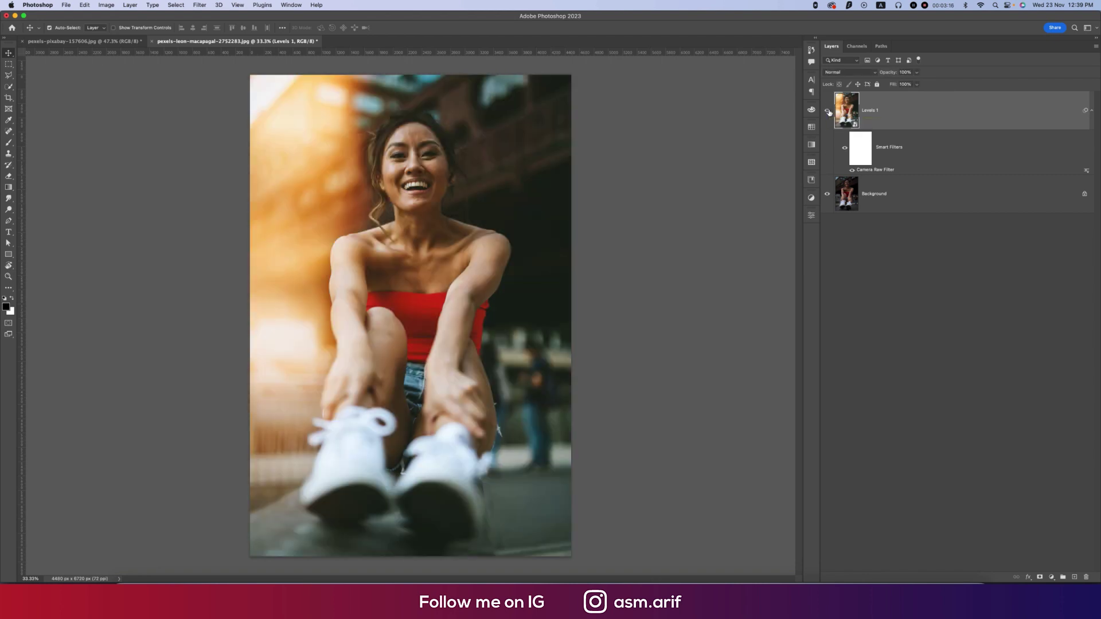